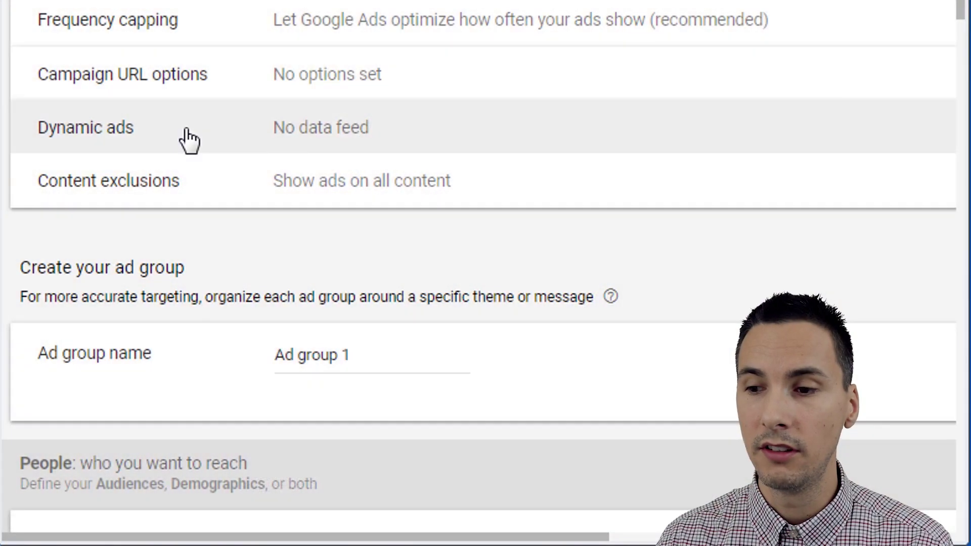
- Expand Dynamic ads so the 'Use a data feed for personalized ads' checkbox shows
click(183, 131)
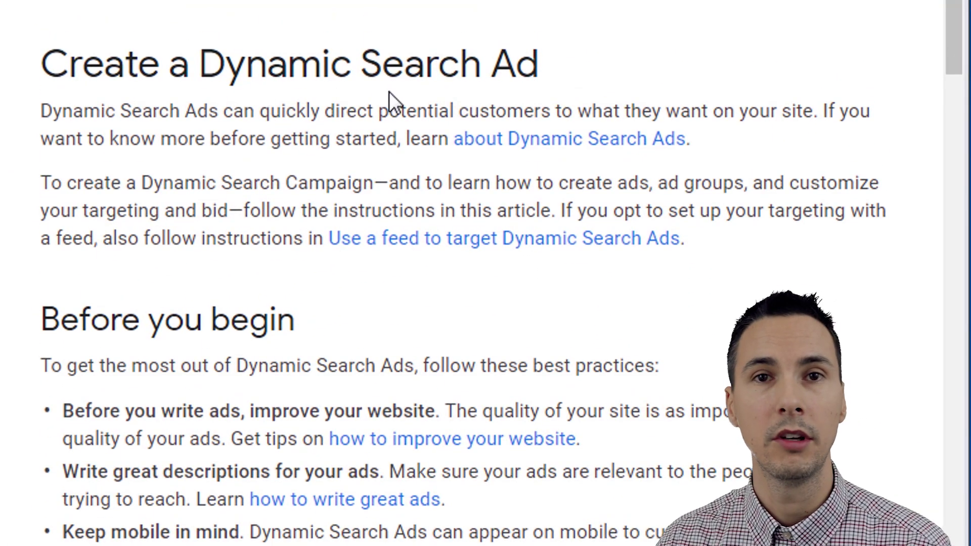
drag(537, 79, 320, 79)
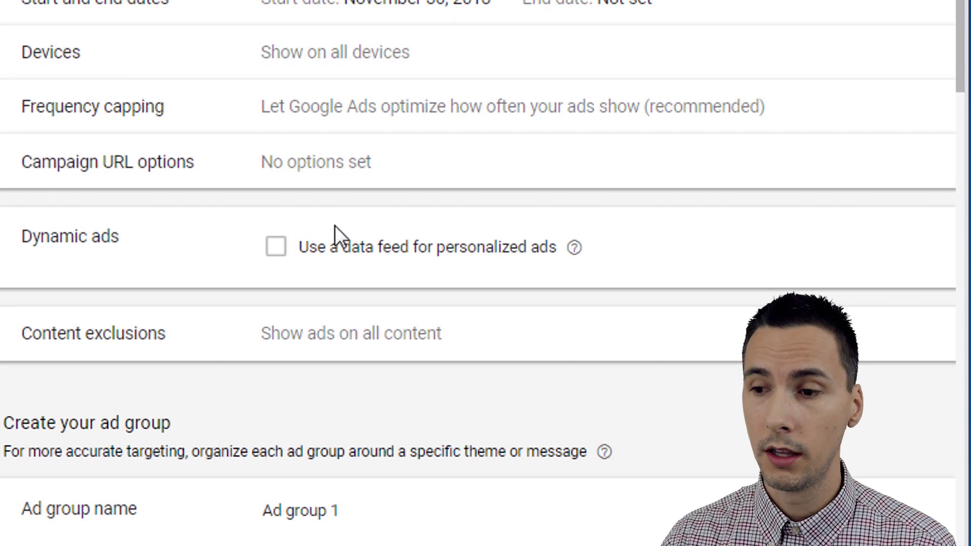
click(356, 249)
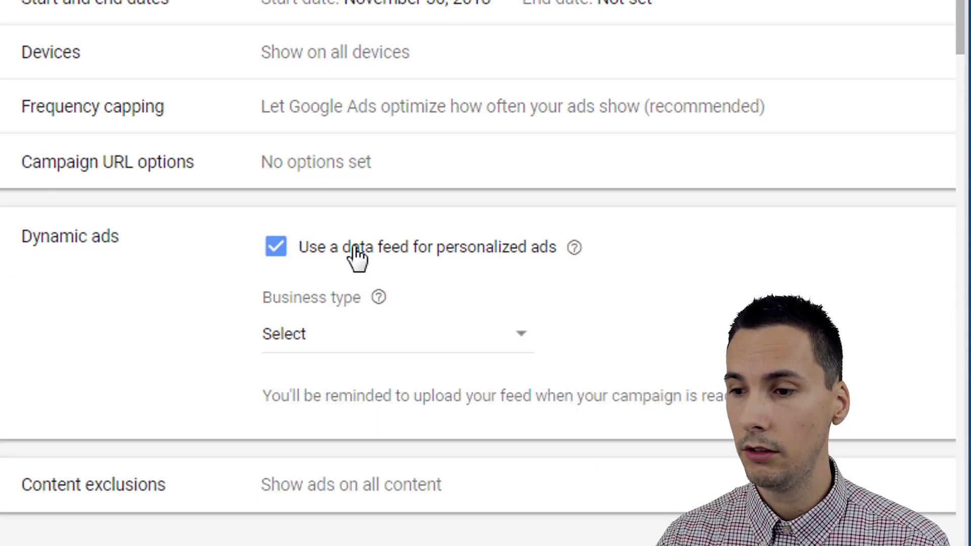
click(356, 250)
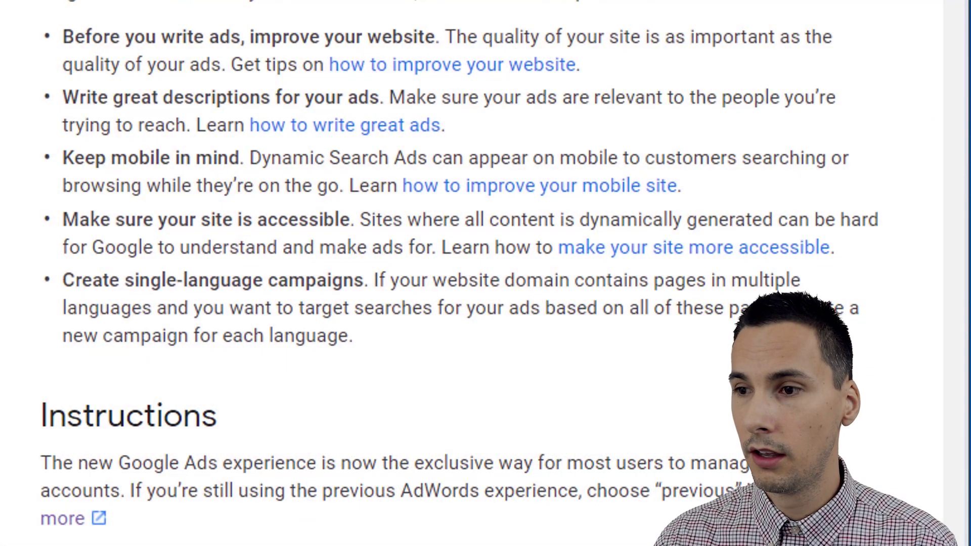
- Move from the Feeds overview help article to the 'Use dynamic remarketing' article
scroll(455, 273, up, 10)
click(239, 40)
click(210, 30)
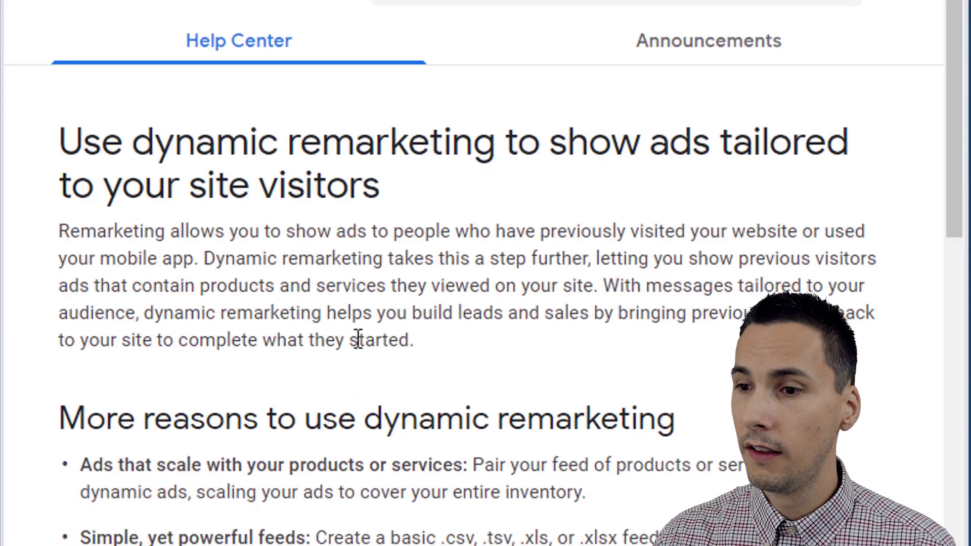
drag(408, 196, 244, 142)
click(548, 196)
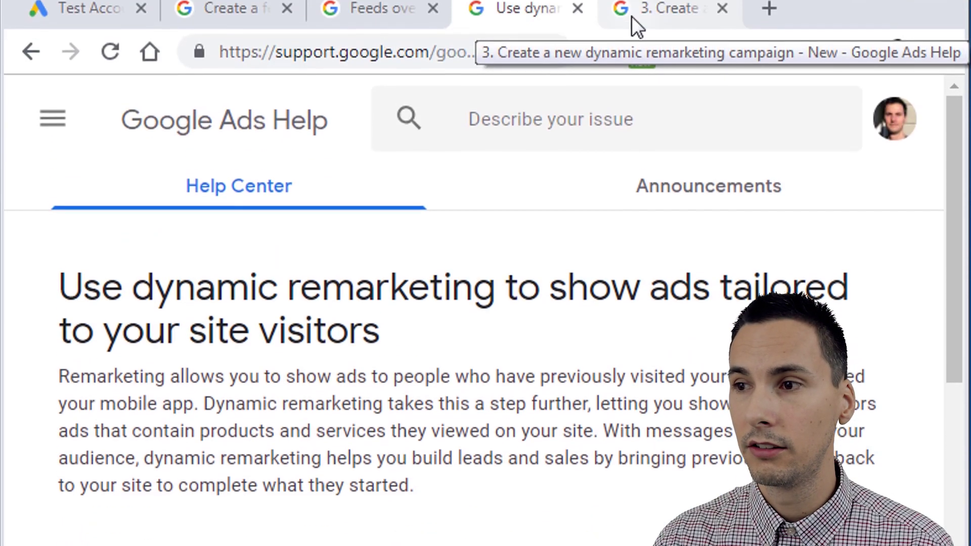
click(631, 17)
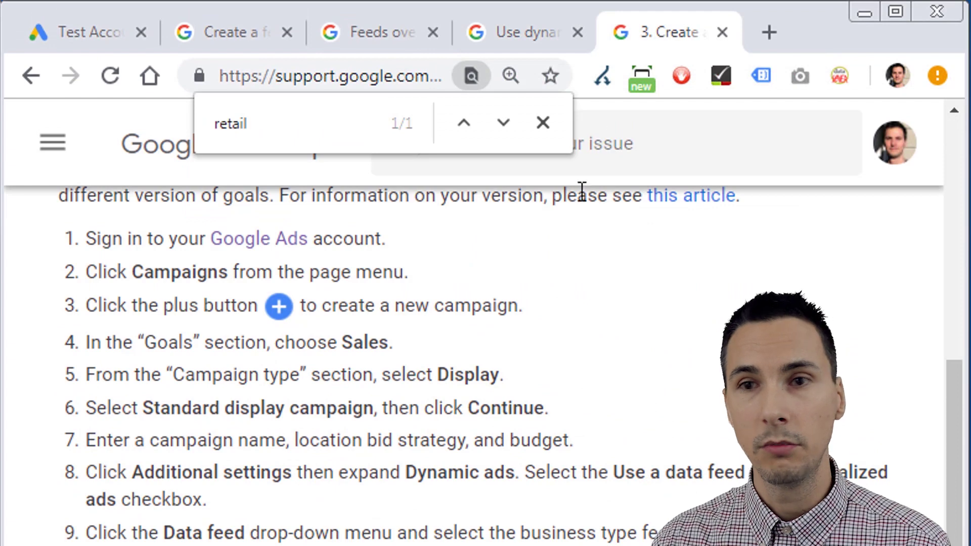
- Step back through the setup guide pages to its seven-step Introduction
scroll(693, 491, up, 3)
scroll(693, 490, up, 5)
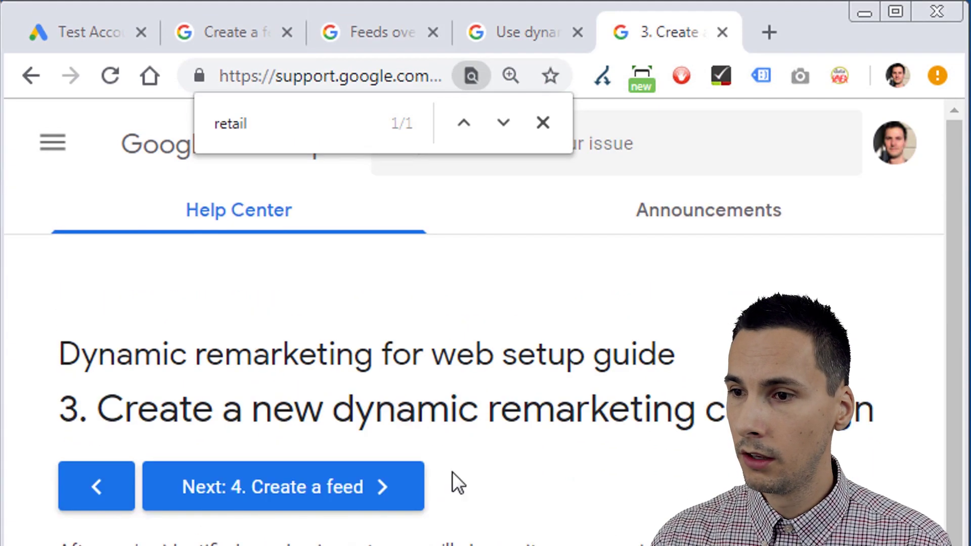
click(106, 498)
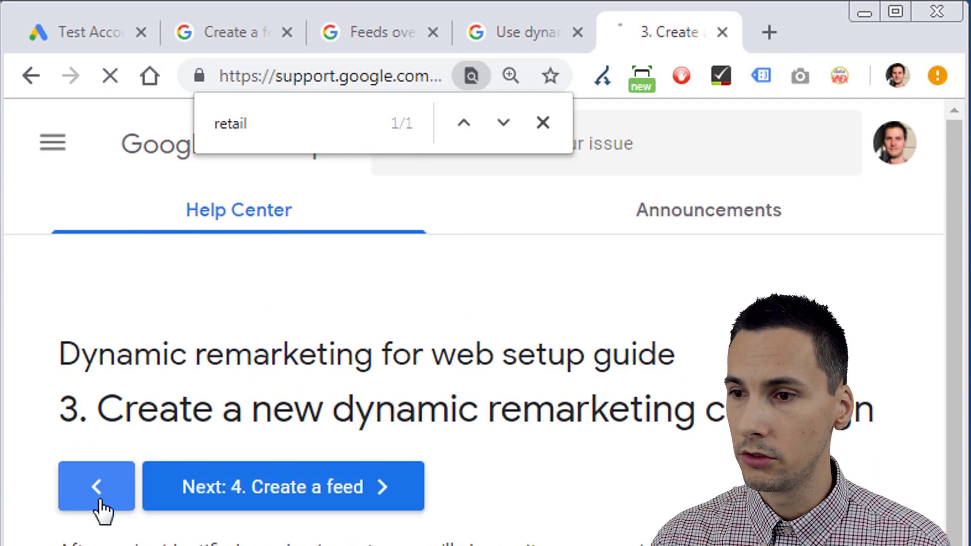
click(121, 497)
click(121, 497)
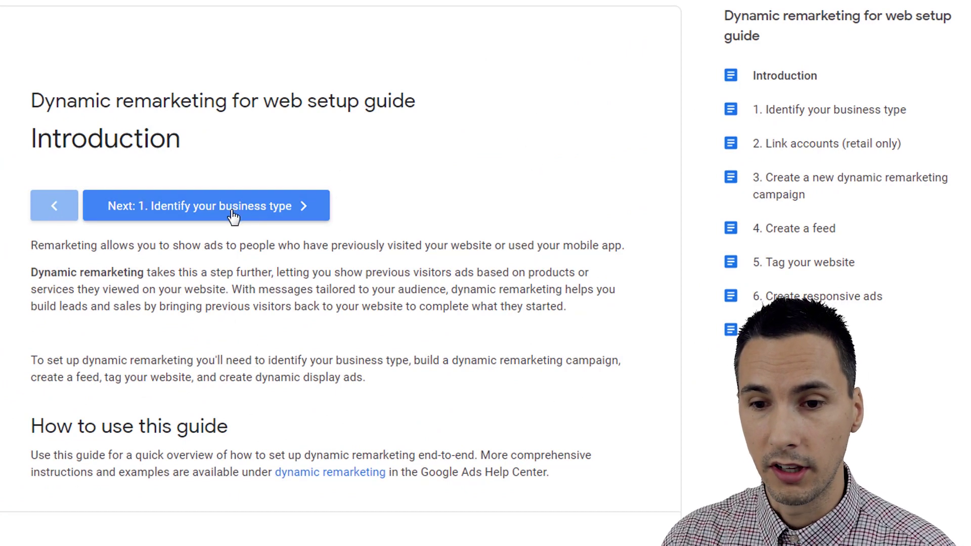
- Open step 1, Identify your business type, and highlight the Flights card
scroll(233, 213, down, 1)
click(239, 139)
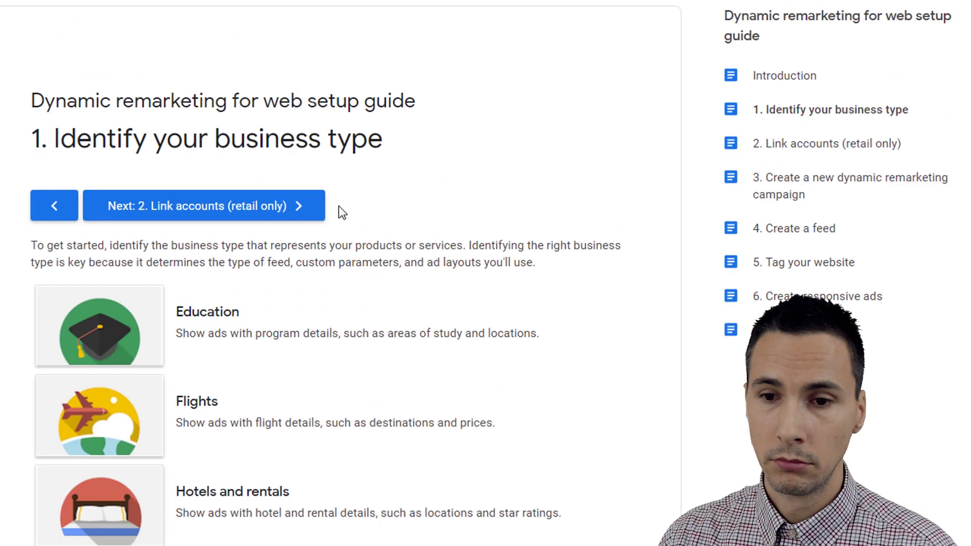
scroll(408, 167, down, 3)
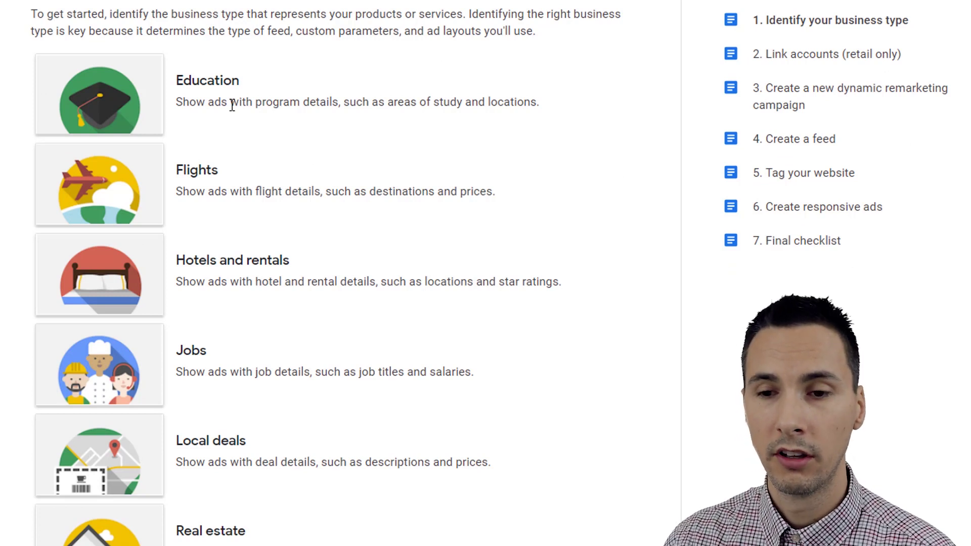
double_click(210, 166)
click(268, 178)
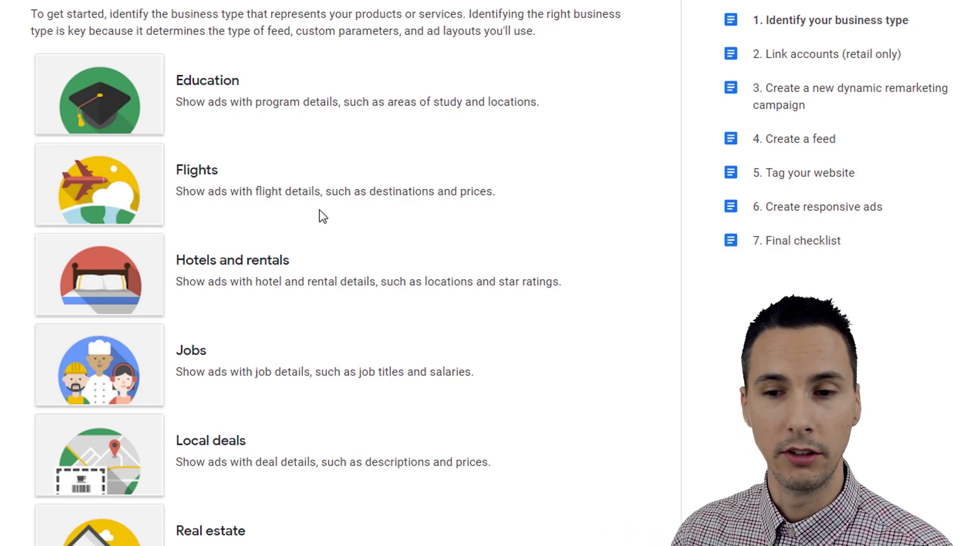
double_click(212, 172)
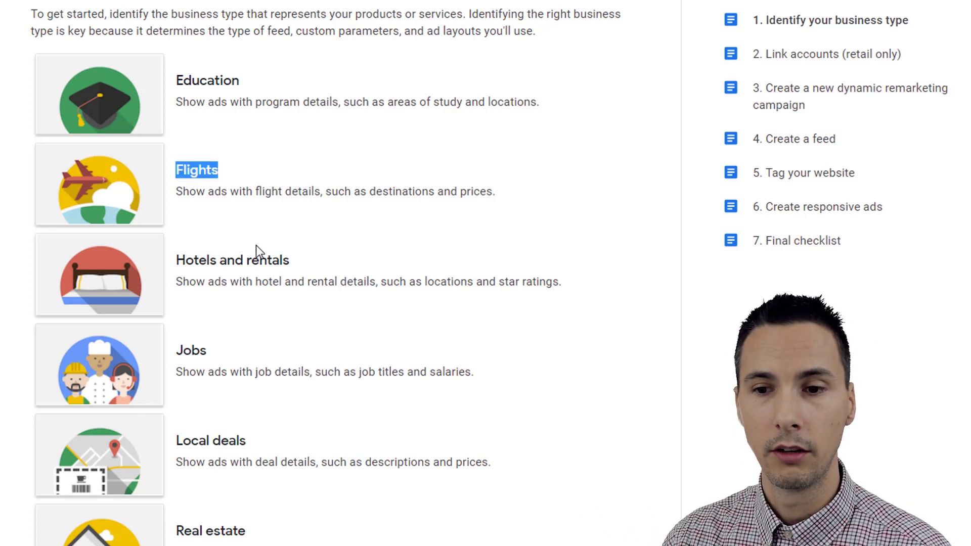
- Review the Hotels and rentals, Jobs and Retail business types, then continue to step 2
double_click(202, 261)
double_click(193, 351)
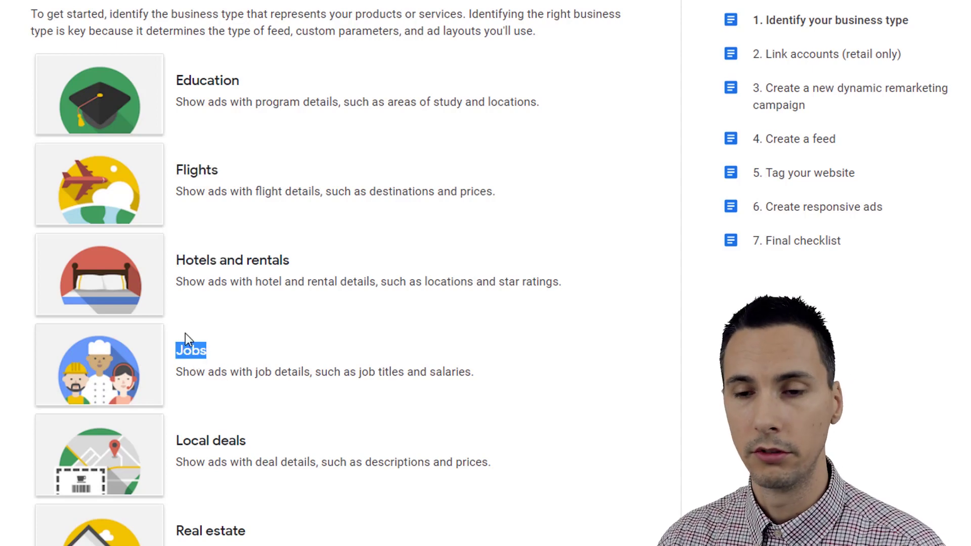
scroll(485, 238, down, 6)
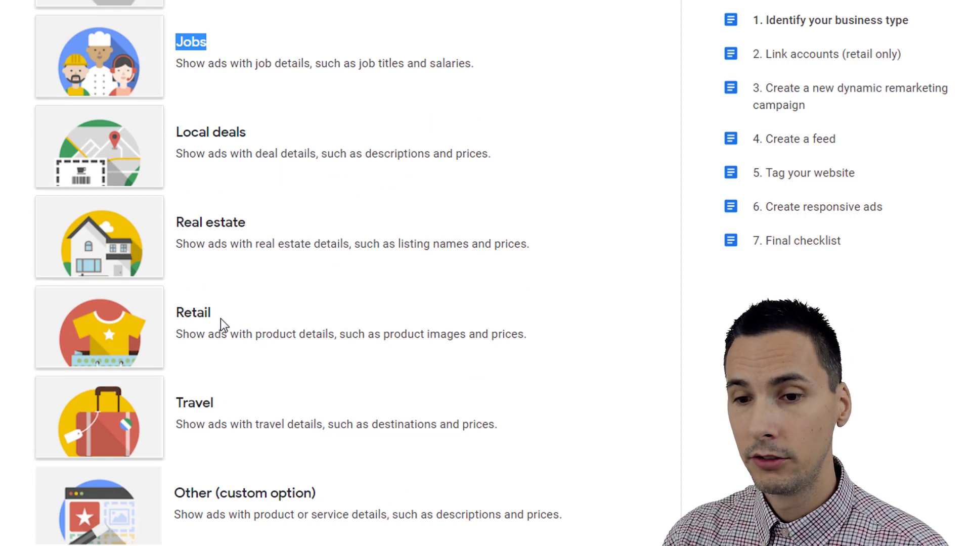
double_click(198, 312)
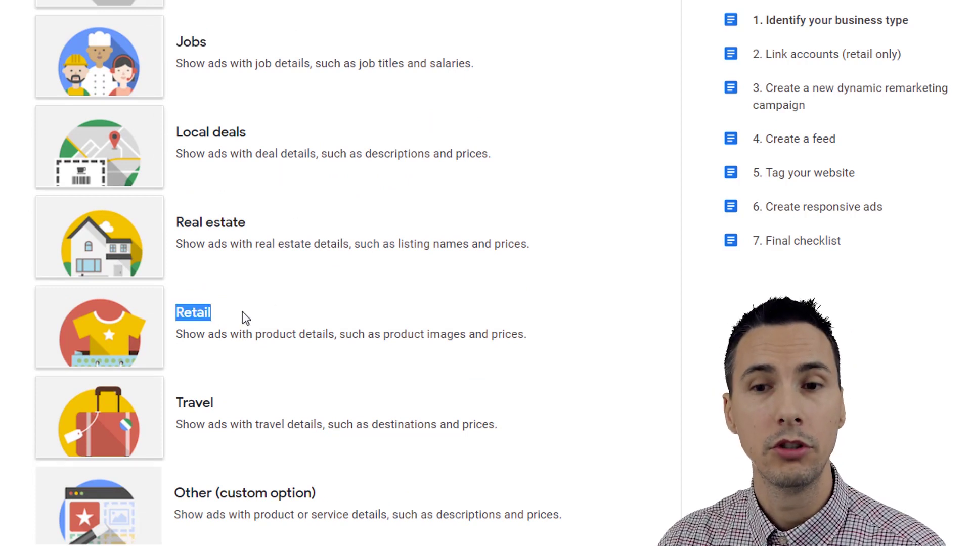
click(240, 332)
scroll(353, 326, up, 9)
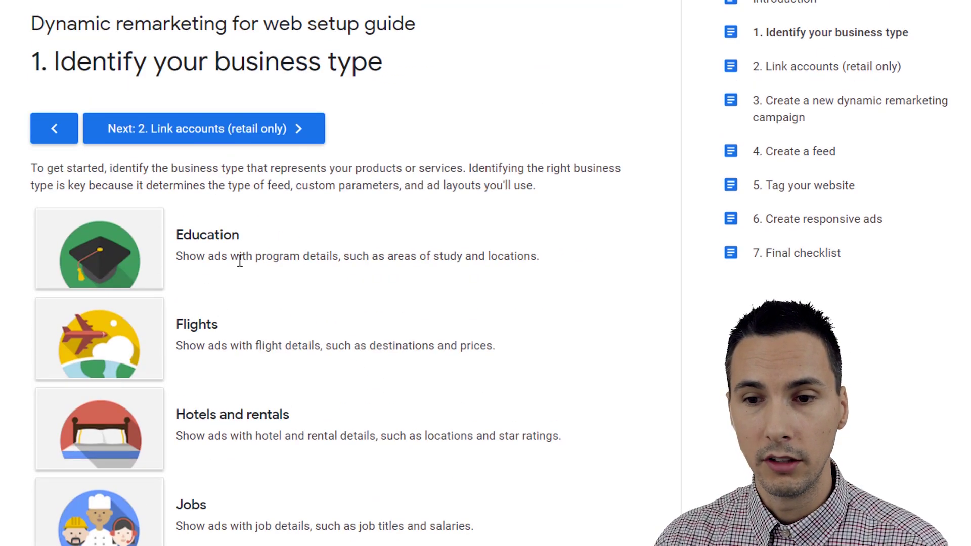
click(312, 132)
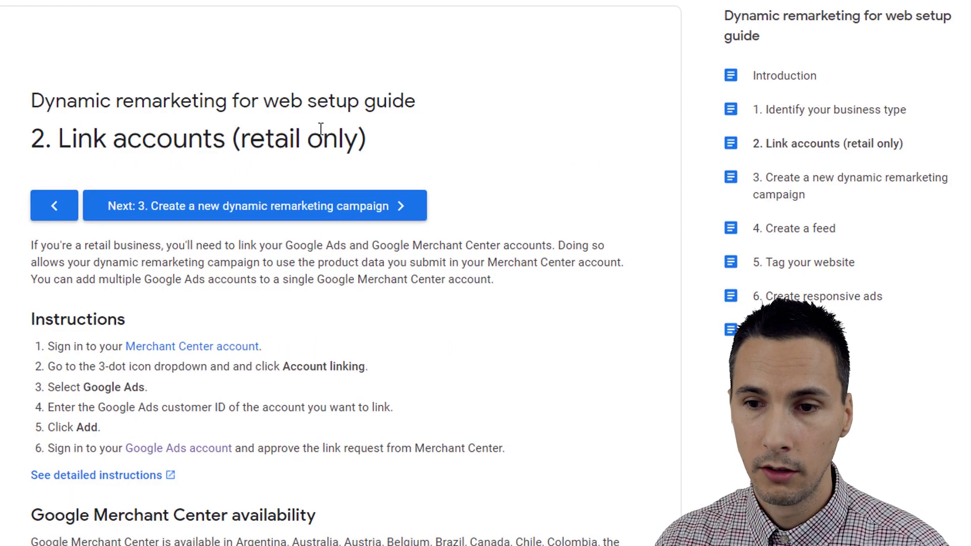
- Read step 2's retail-only instructions on linking Google Merchant Center accounts
drag(356, 141, 233, 140)
click(392, 260)
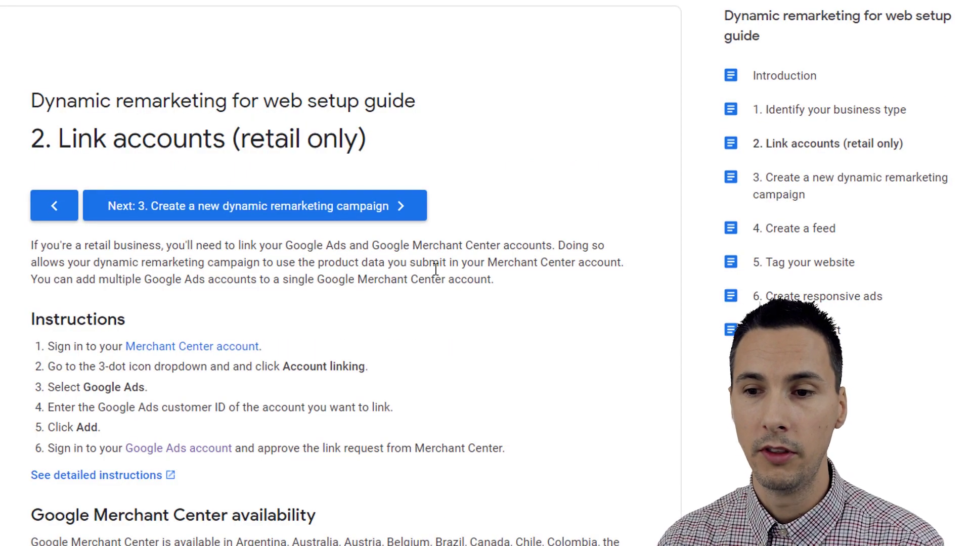
drag(552, 244, 372, 245)
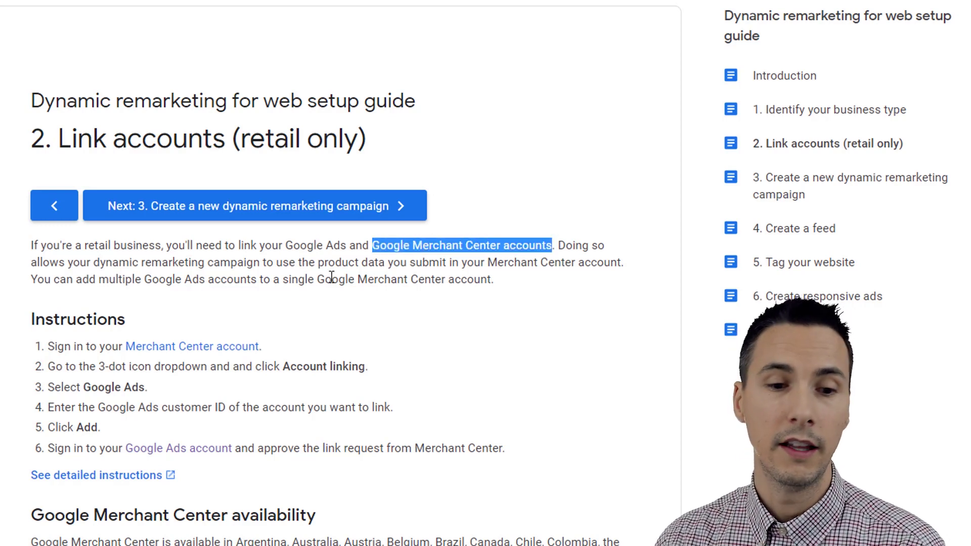
click(347, 270)
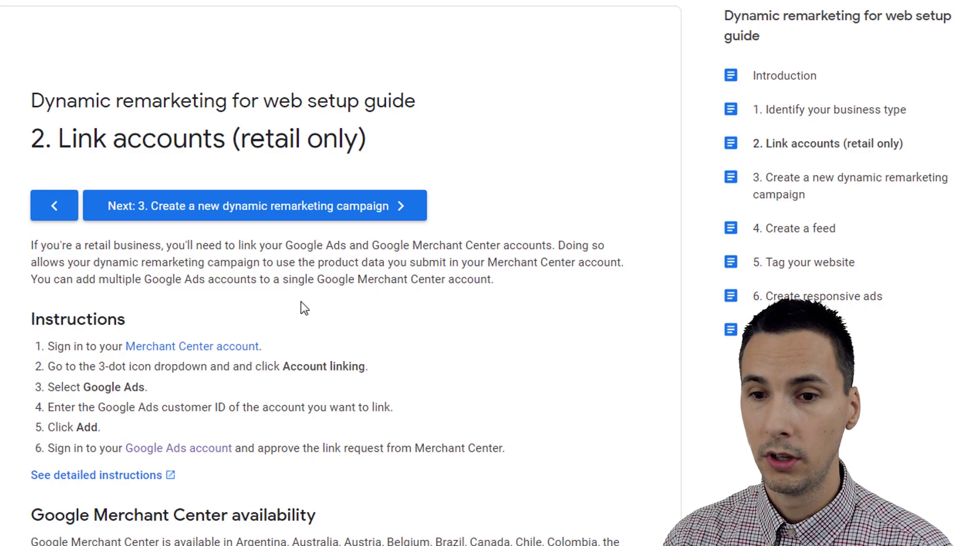
drag(200, 144, 109, 141)
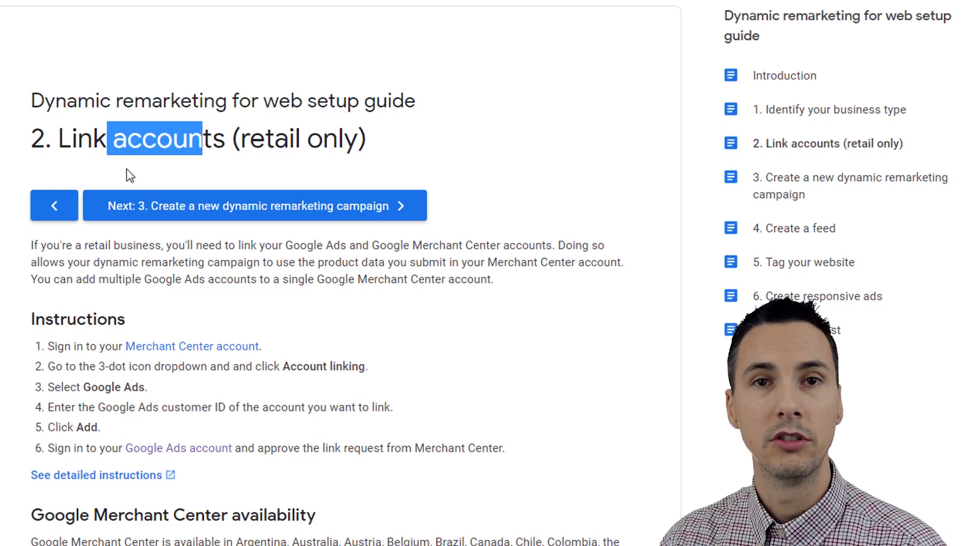
click(445, 276)
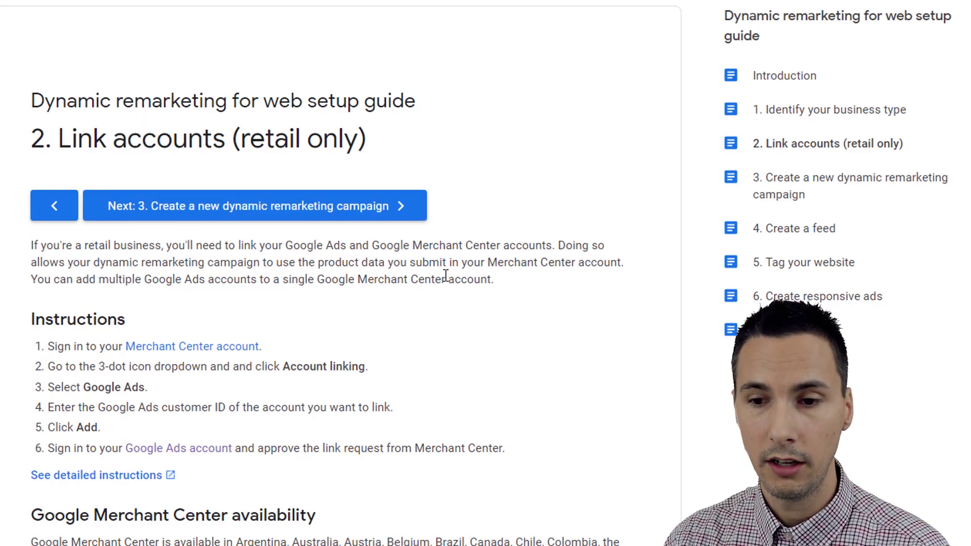
scroll(445, 275, down, 3)
scroll(601, 208, up, 1)
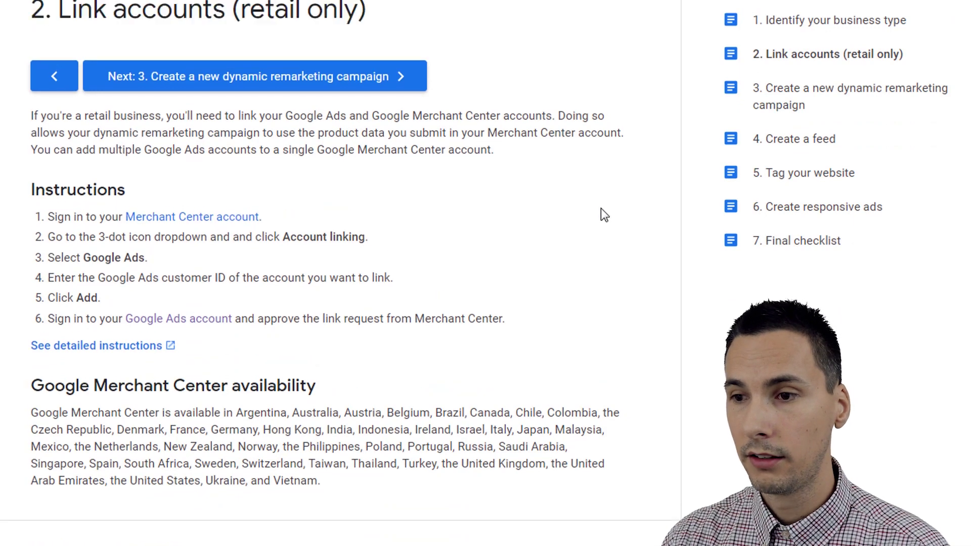
scroll(600, 208, up, 3)
click(791, 184)
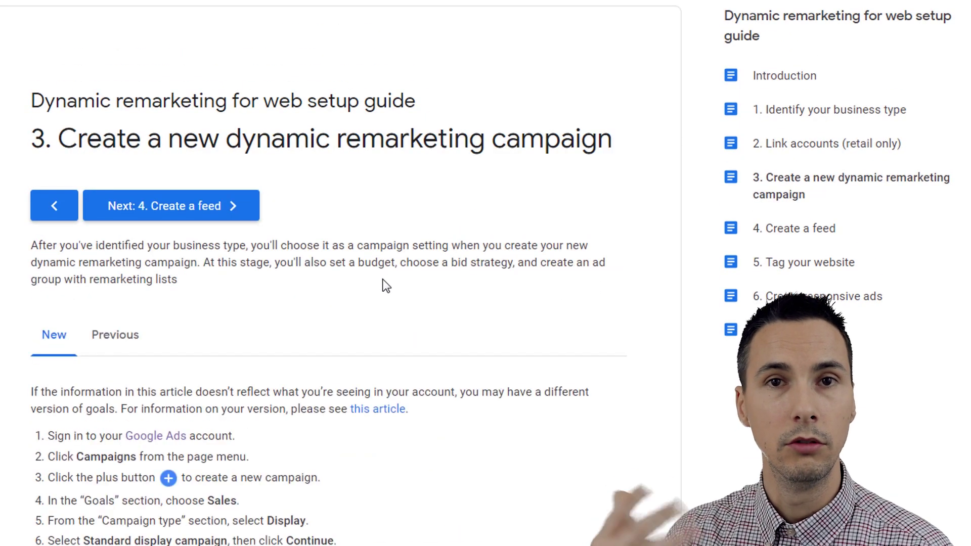
- Discard the unsaved Sales-Display-2 campaign and return to step 3's Display campaign instructions
scroll(360, 166, down, 5)
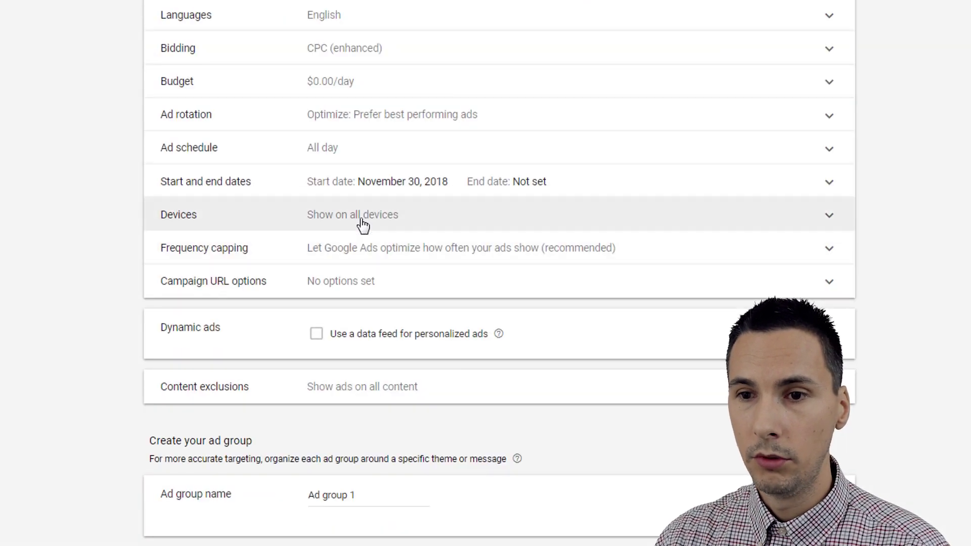
scroll(326, 169, up, 3)
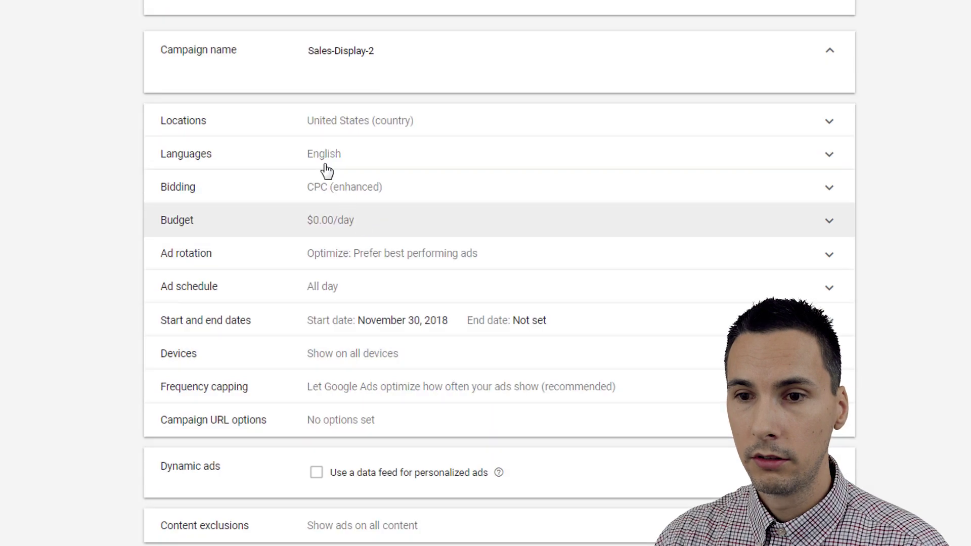
click(788, 242)
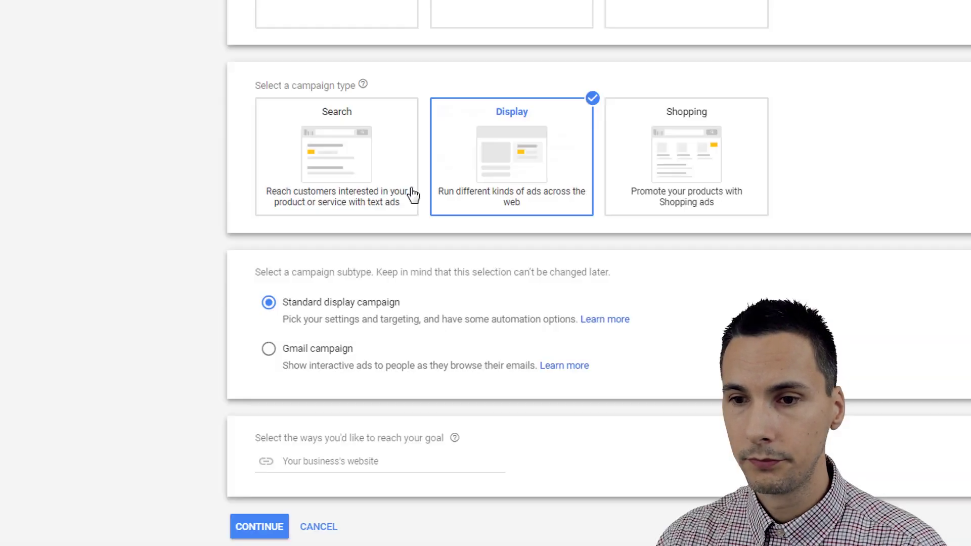
scroll(503, 237, up, 4)
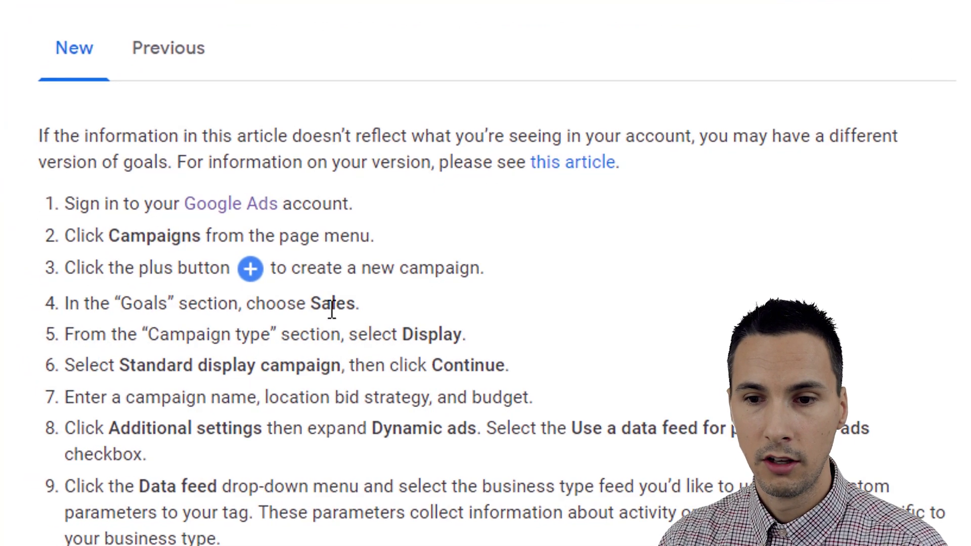
double_click(332, 305)
double_click(427, 334)
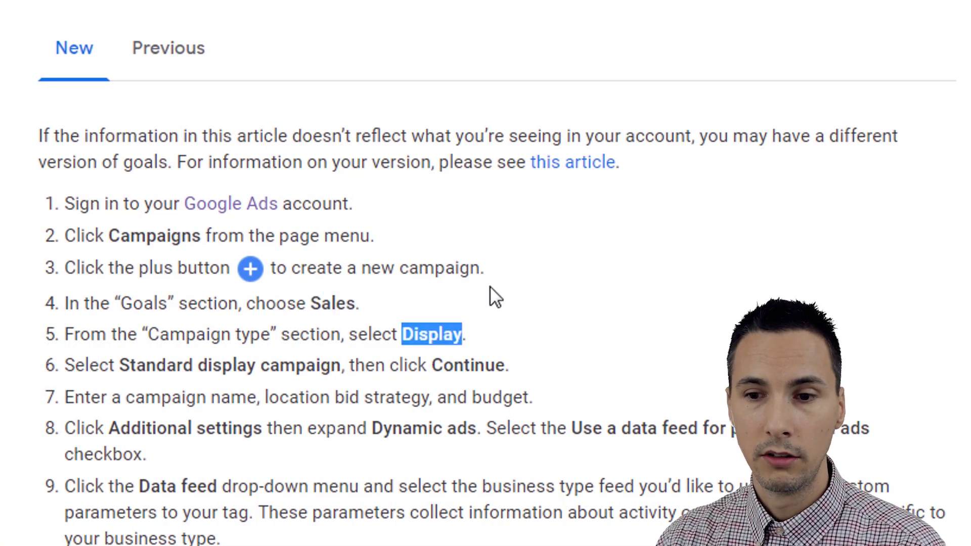
scroll(500, 288, down, 4)
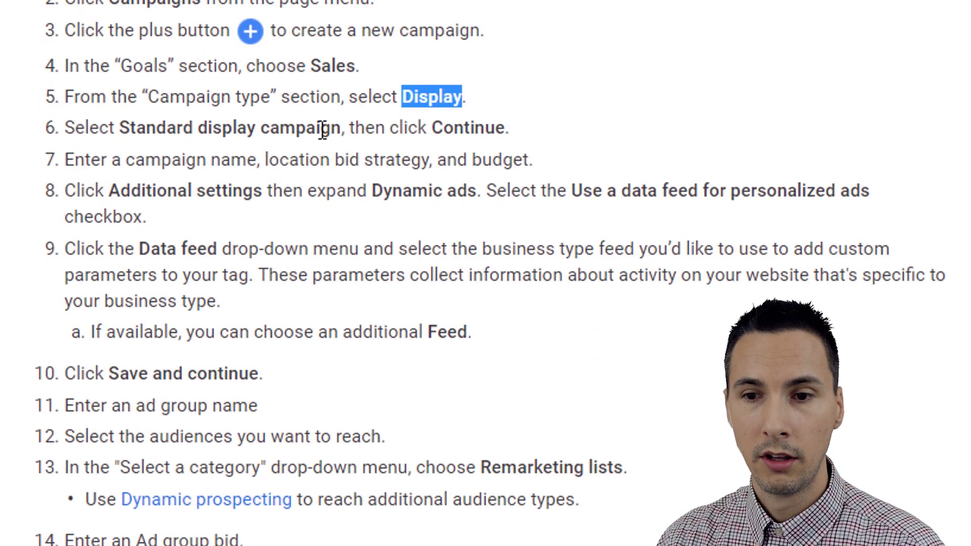
drag(320, 130, 165, 130)
click(307, 175)
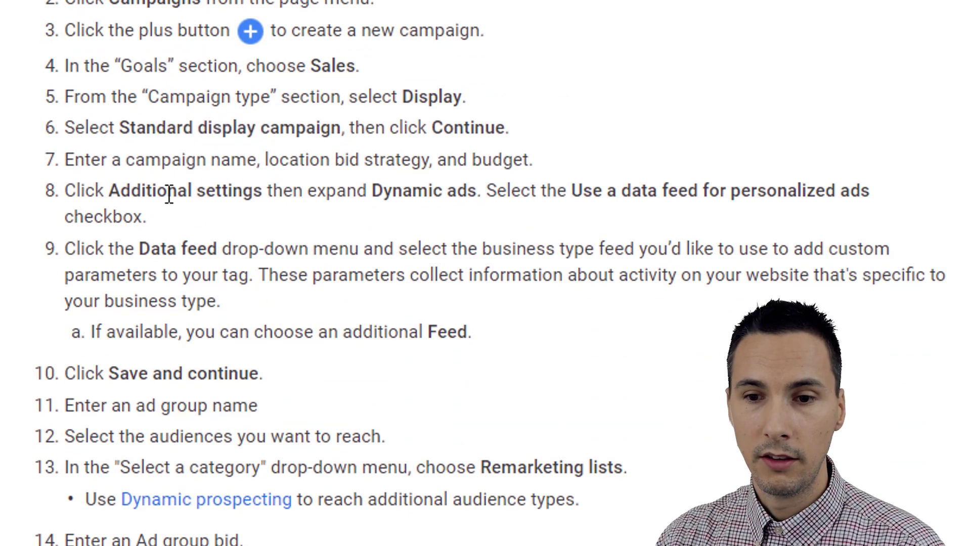
drag(168, 193, 255, 200)
drag(394, 196, 446, 197)
click(595, 184)
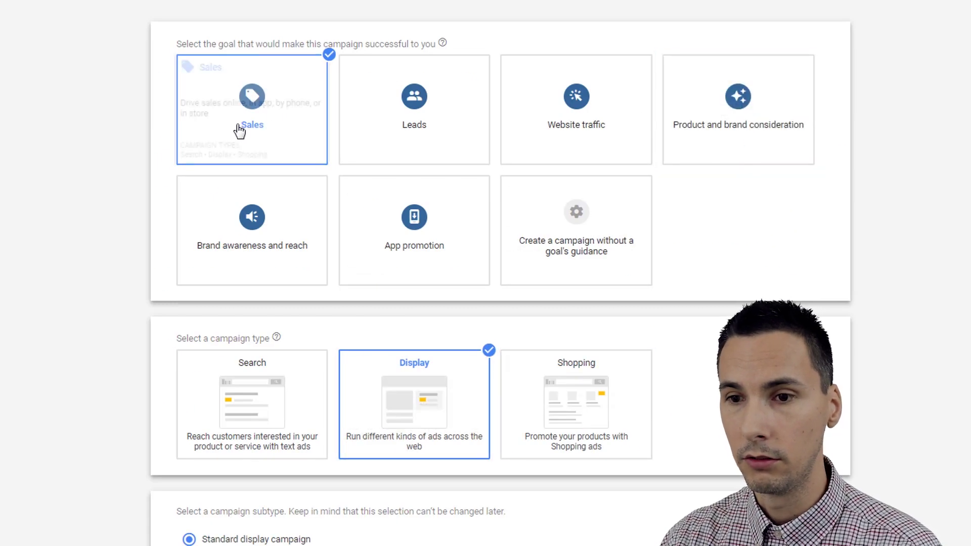
- Collapse the Locations, campaign name, Languages and Bidding setting cards
mouse_move(440, 415)
scroll(442, 410, down, 4)
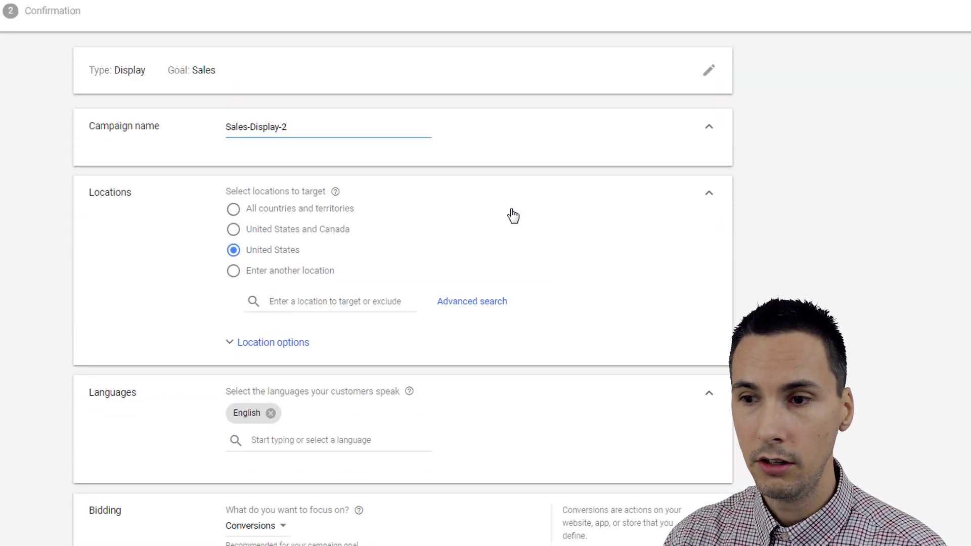
click(710, 194)
click(712, 132)
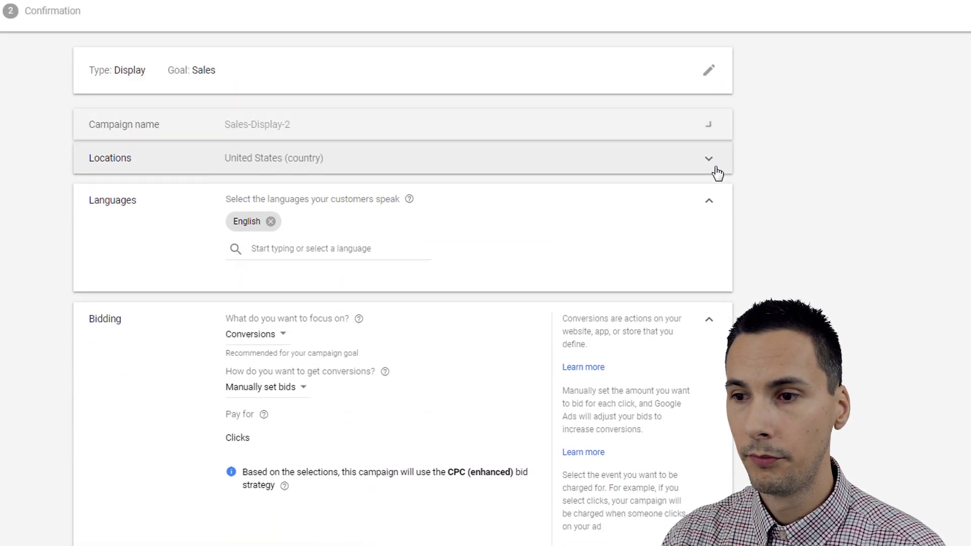
click(713, 200)
click(708, 227)
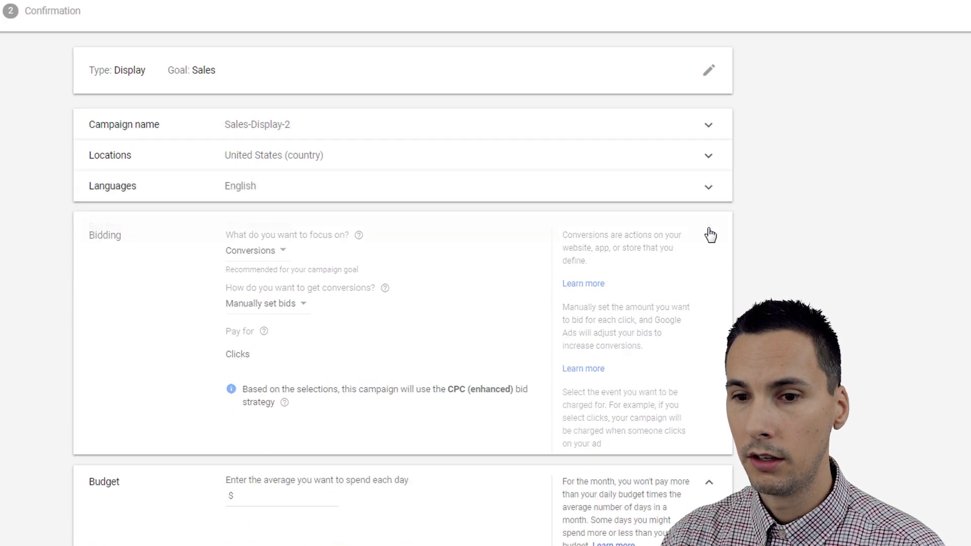
- In Additional settings, turn on the personalized-ads data feed with Retail business type
click(154, 392)
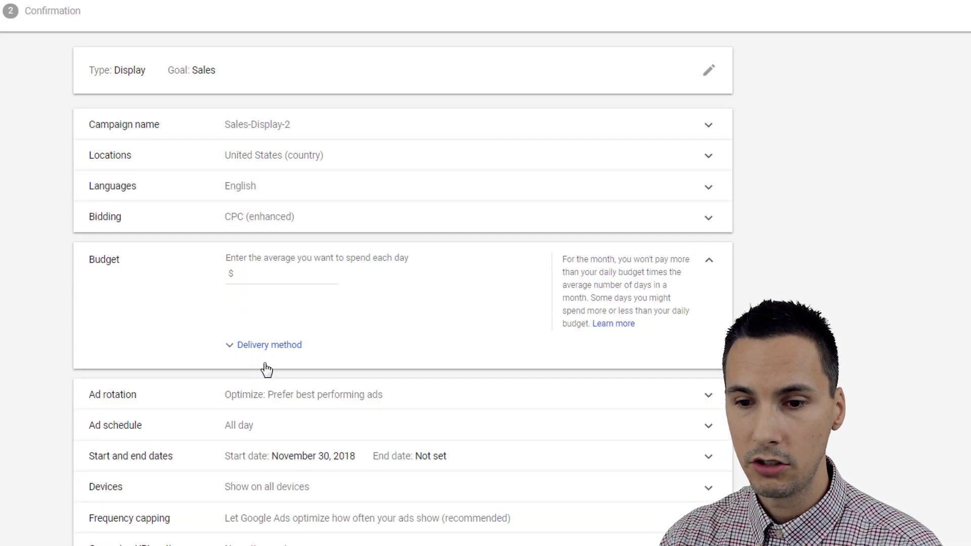
scroll(266, 369, down, 4)
click(138, 387)
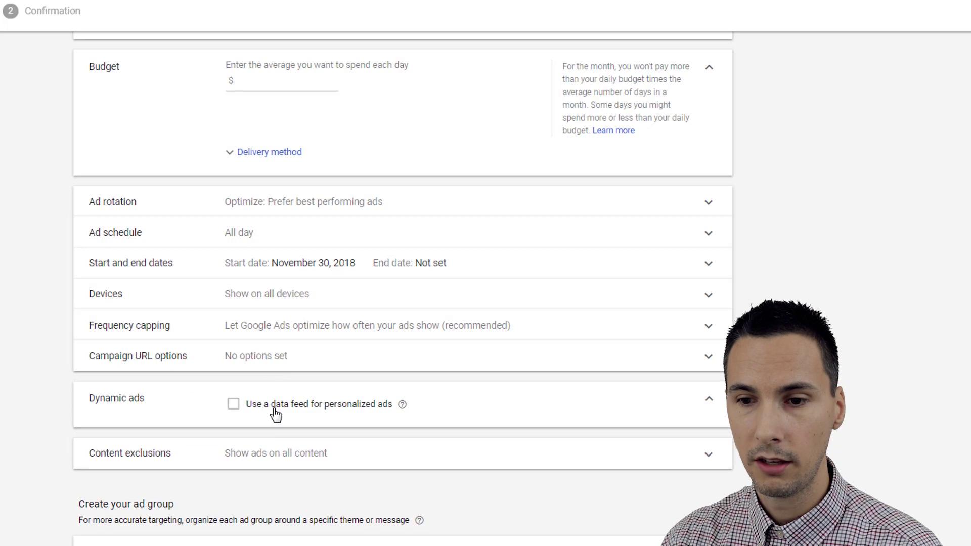
click(274, 405)
scroll(523, 368, down, 1)
scroll(524, 367, down, 1)
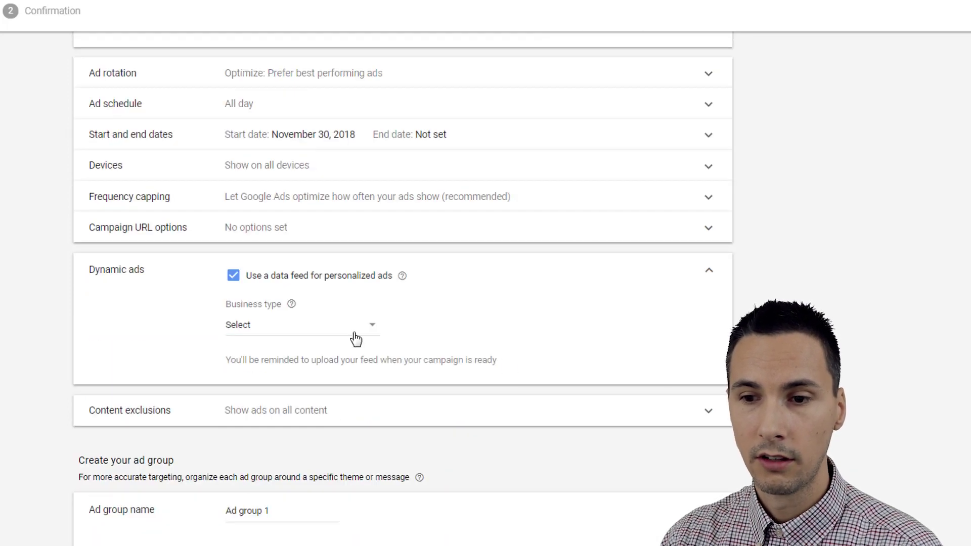
click(352, 332)
click(278, 461)
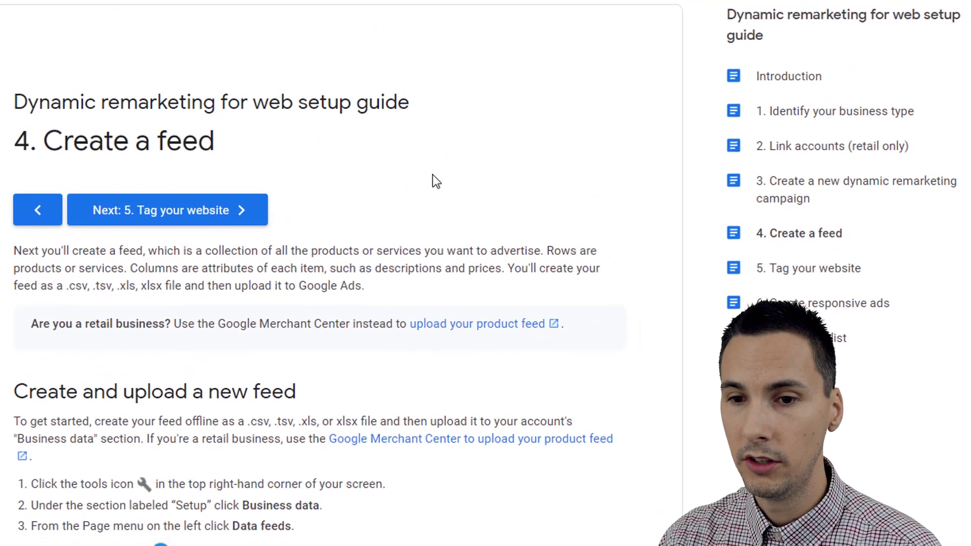
- Find the Create a feed upload steps and highlight 'Business data'
scroll(477, 152, down, 7)
scroll(481, 157, down, 3)
scroll(478, 154, up, 3)
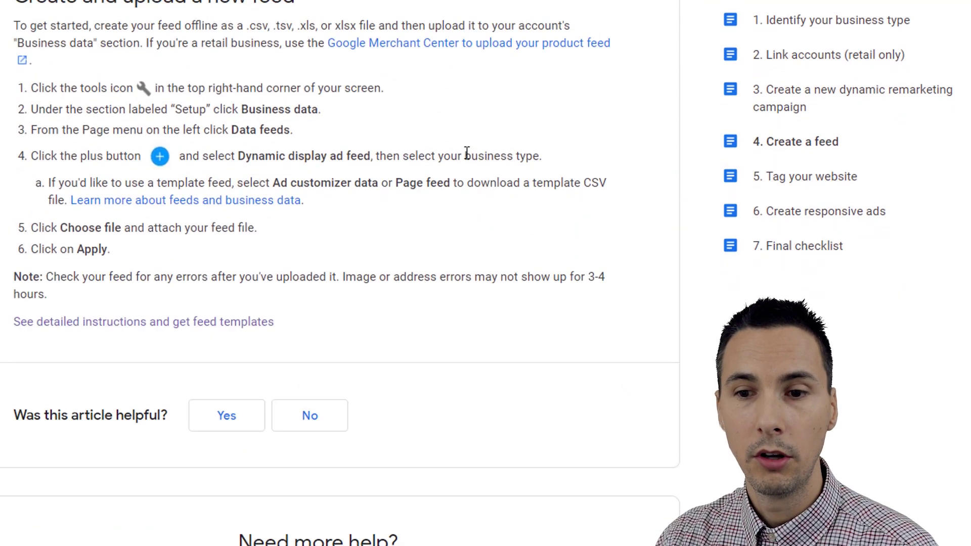
drag(315, 112, 250, 110)
click(250, 111)
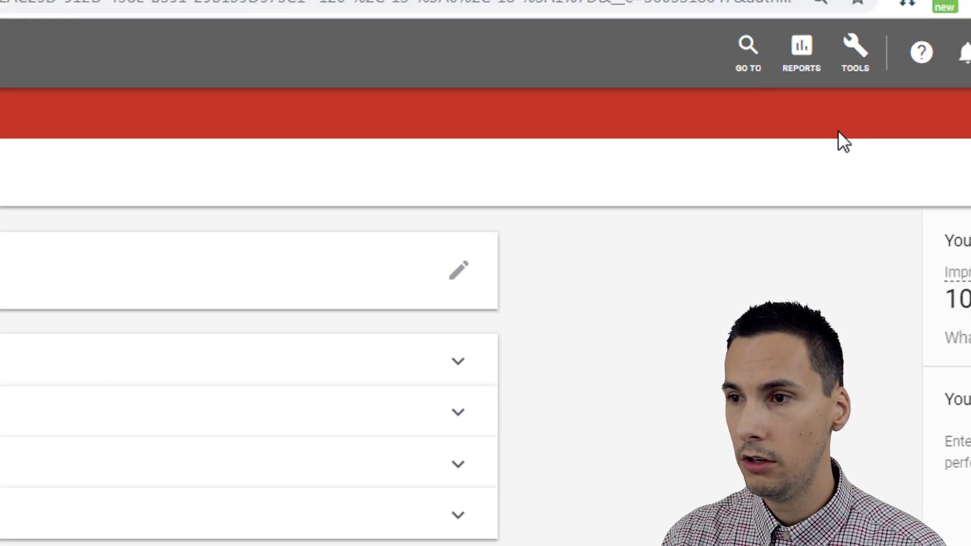
- Go to Tools > Business data, leaving the unsaved campaign, and open the Test feed
click(866, 53)
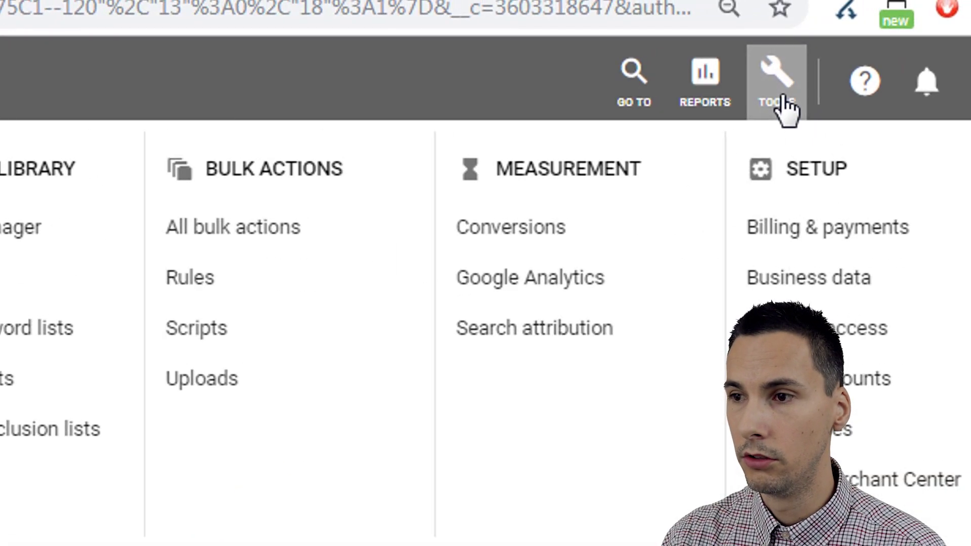
click(809, 287)
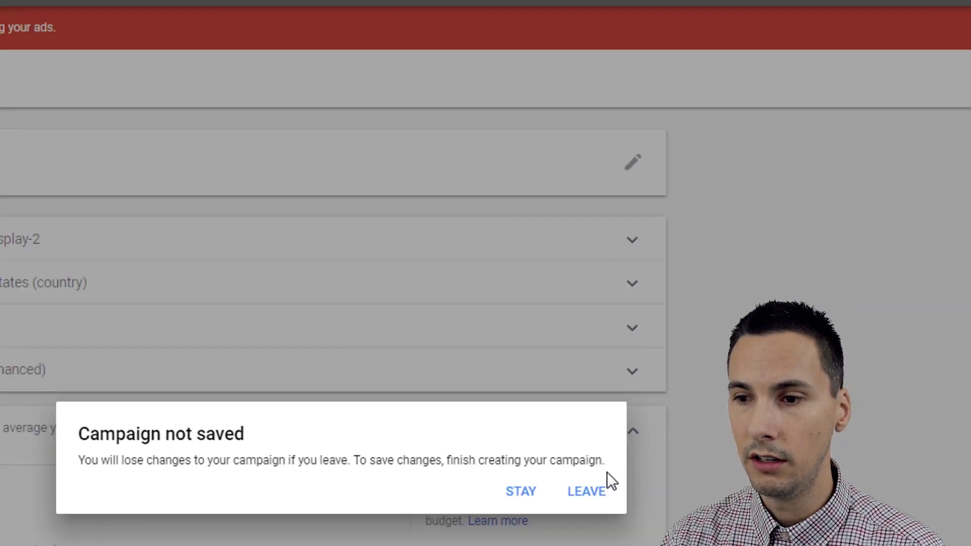
click(592, 489)
click(377, 130)
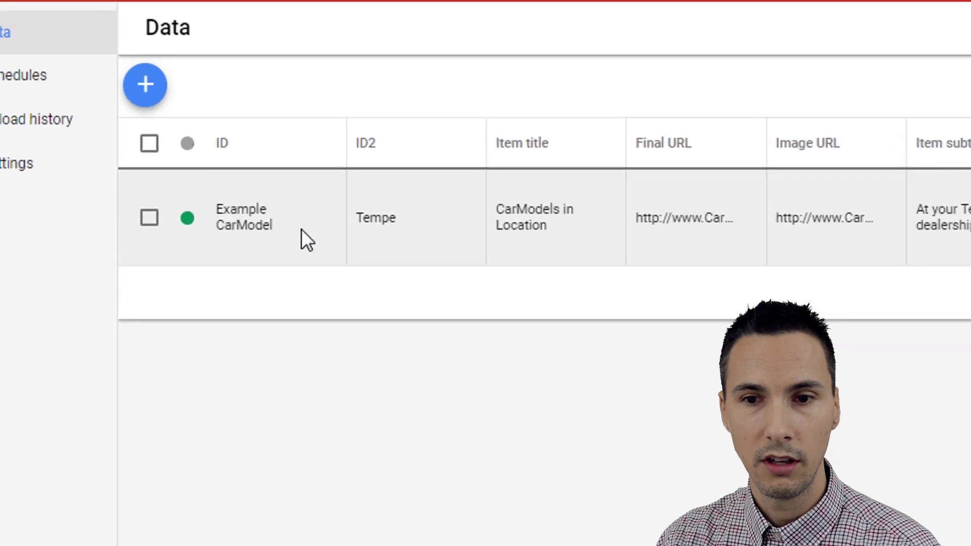
- Point out the Example CarModel item's ID and its Removed status
drag(302, 230, 212, 193)
click(289, 223)
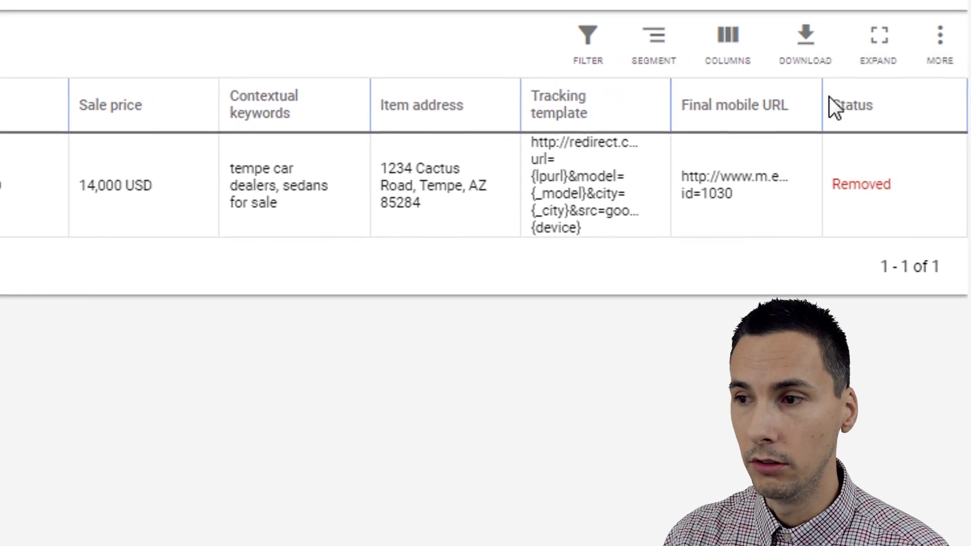
double_click(871, 184)
click(262, 416)
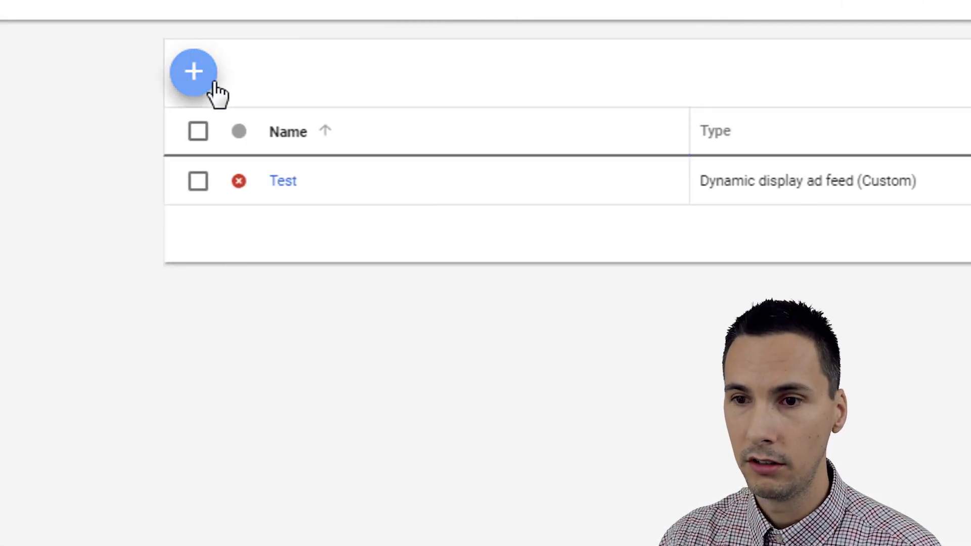
- Preview the Dynamic display ad feed types, Education through Custom, without adding a feed
click(215, 84)
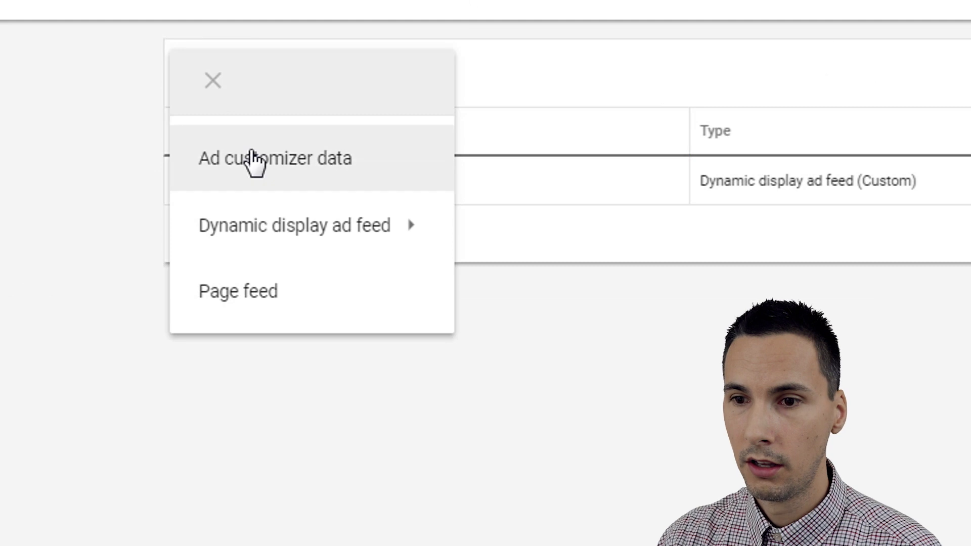
mouse_move(296, 230)
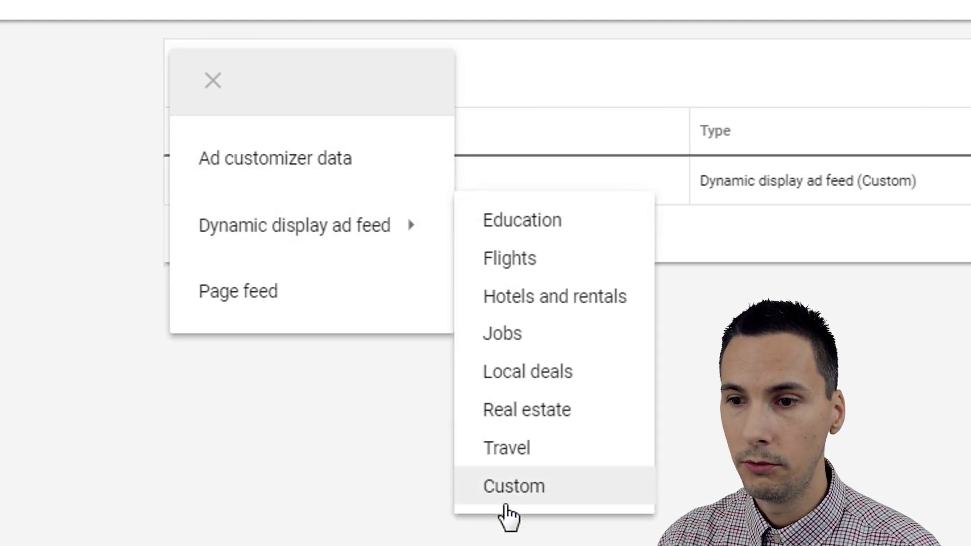
click(943, 369)
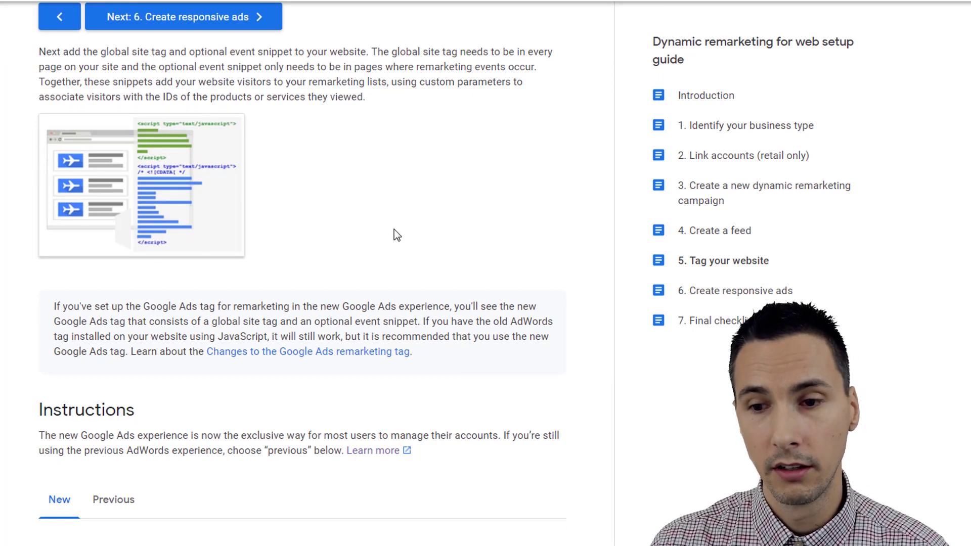
scroll(456, 278, down, 9)
scroll(456, 278, down, 4)
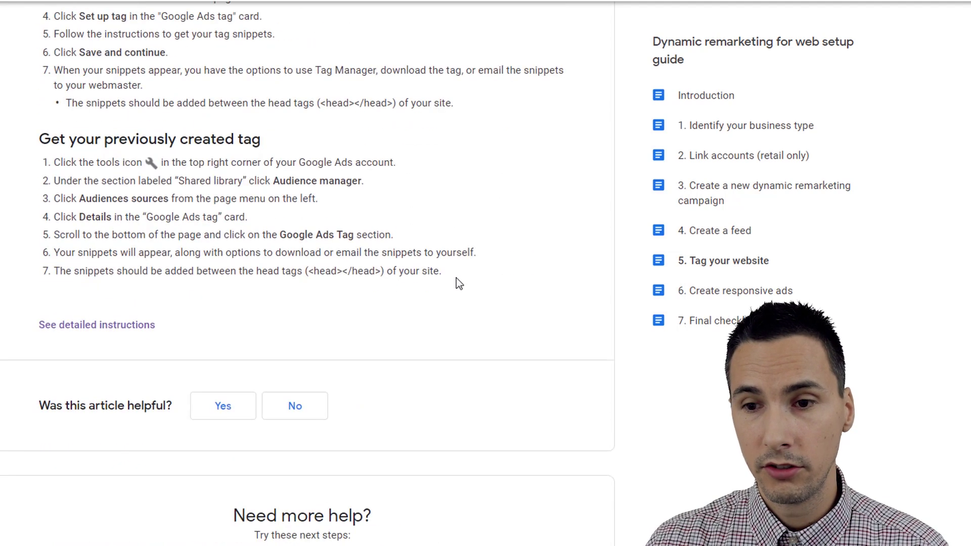
scroll(456, 277, up, 14)
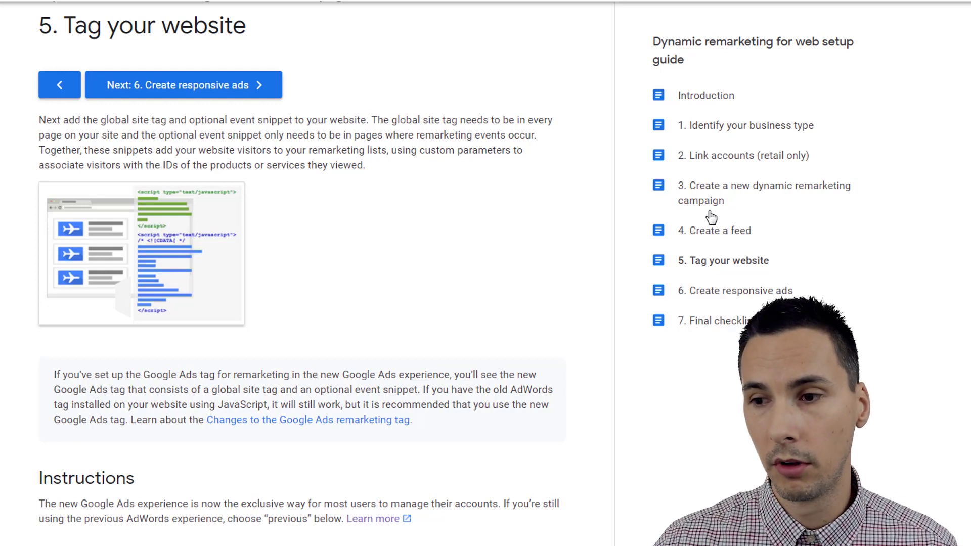
- Go to step 6 of the setup guide, 'Create responsive ads', and scroll to its instructions
click(777, 294)
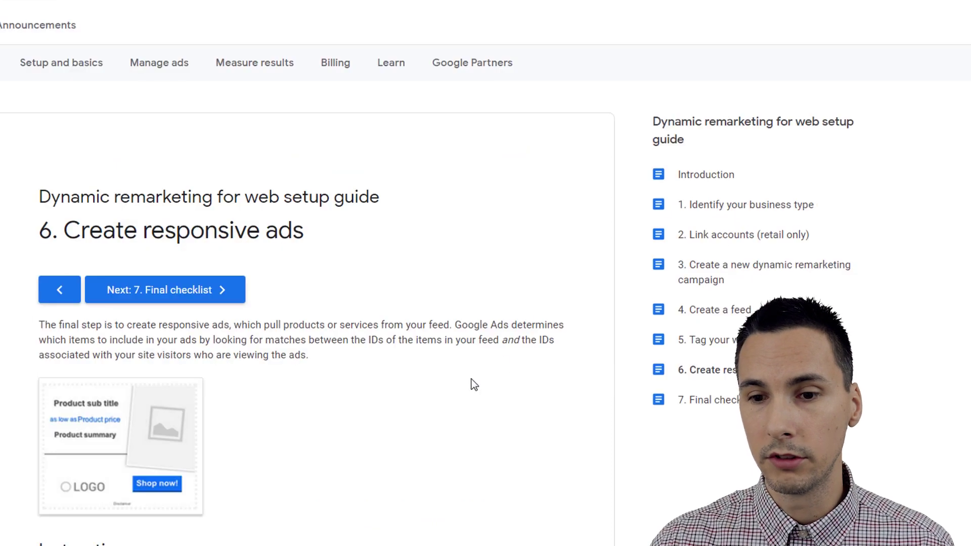
scroll(499, 362, down, 9)
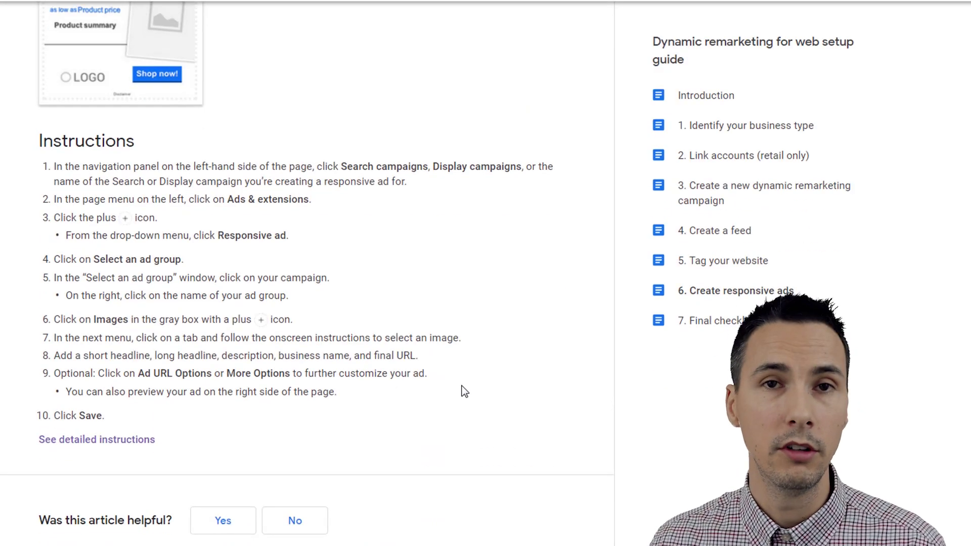